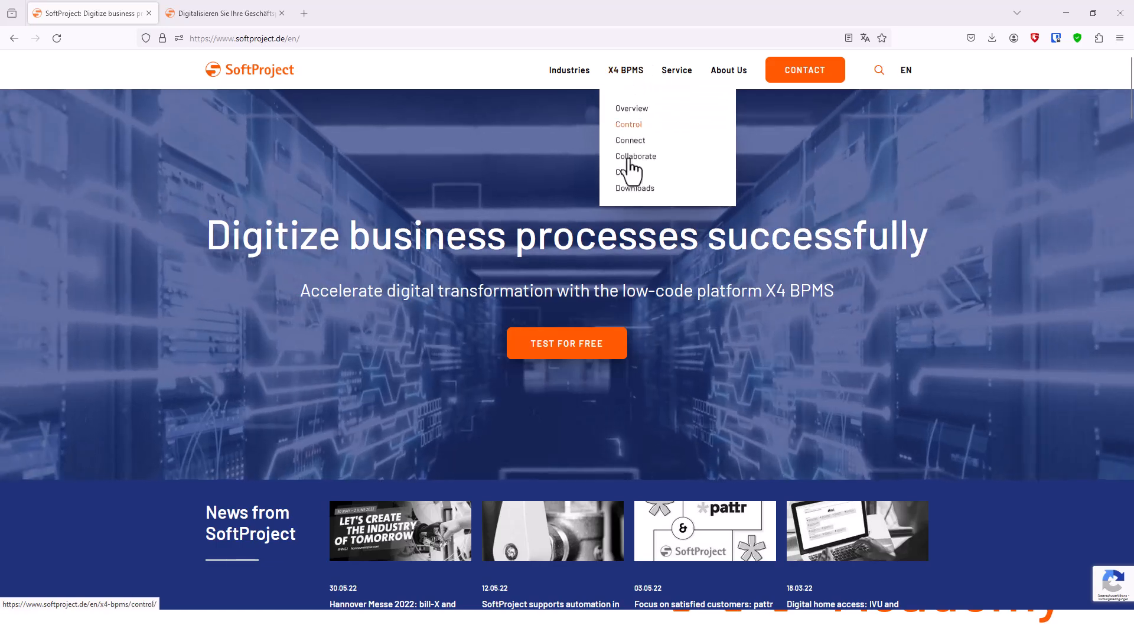
- Check the Ressourcen menu on the German SoftProject site and return to the English site
{"action": "left_click", "coordinate": [222, 13]}
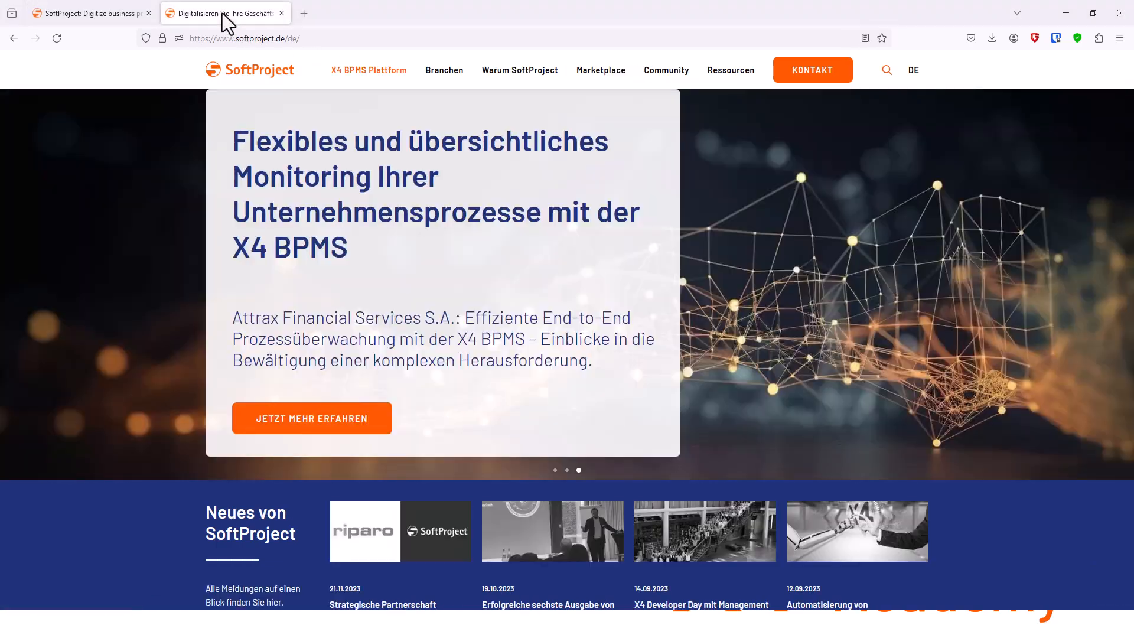
{"action": "mouse_move", "coordinate": [723, 84]}
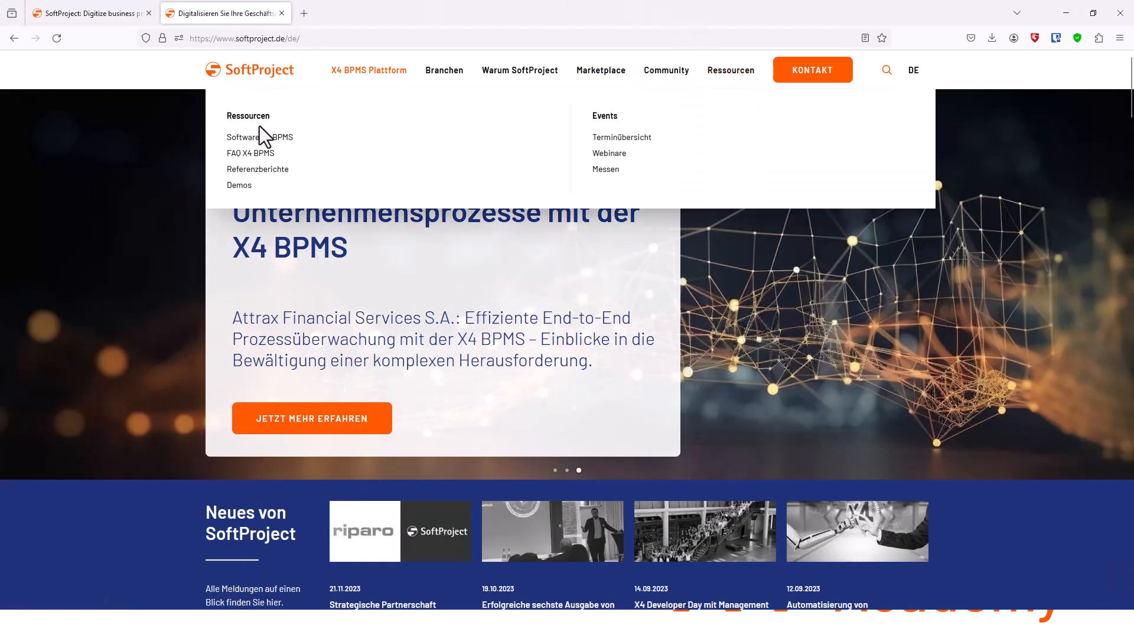
{"action": "left_click", "coordinate": [102, 23]}
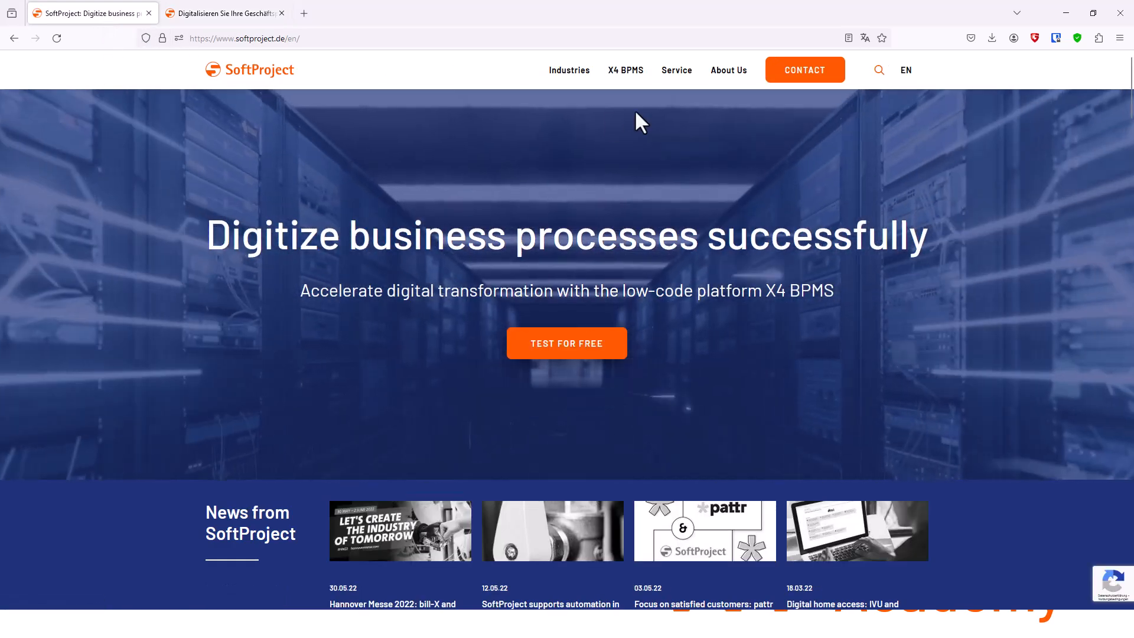
- Open the X4 BPMS downloads page and download the All-in-One Interactive Installation package for X4 BPMS 7.3.1
{"action": "mouse_move", "coordinate": [625, 71]}
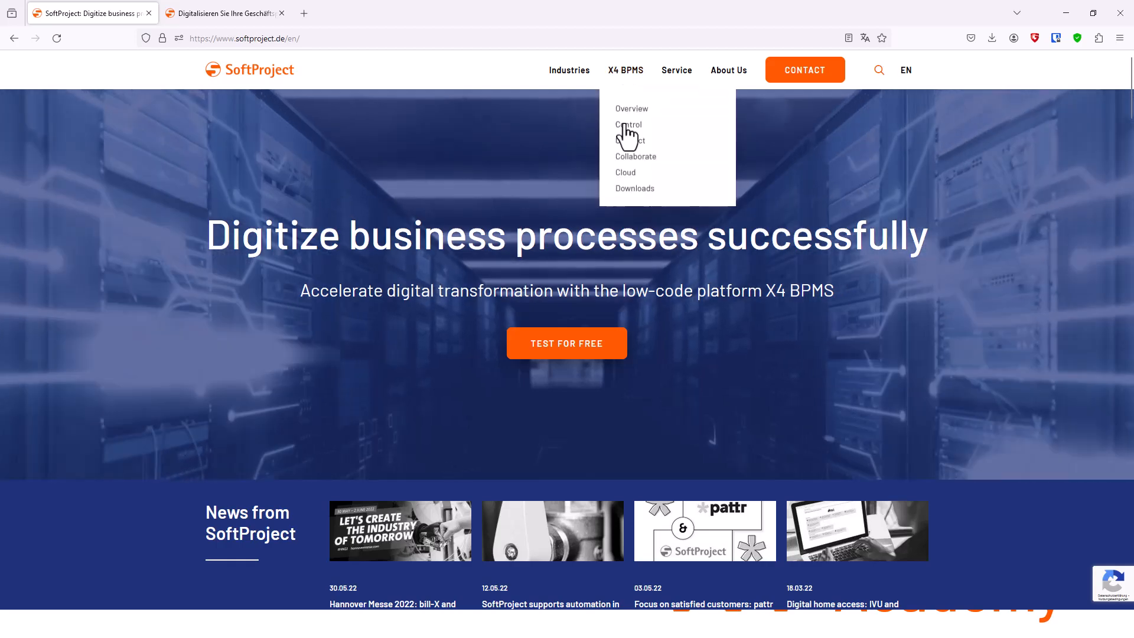
{"action": "left_click", "coordinate": [623, 188]}
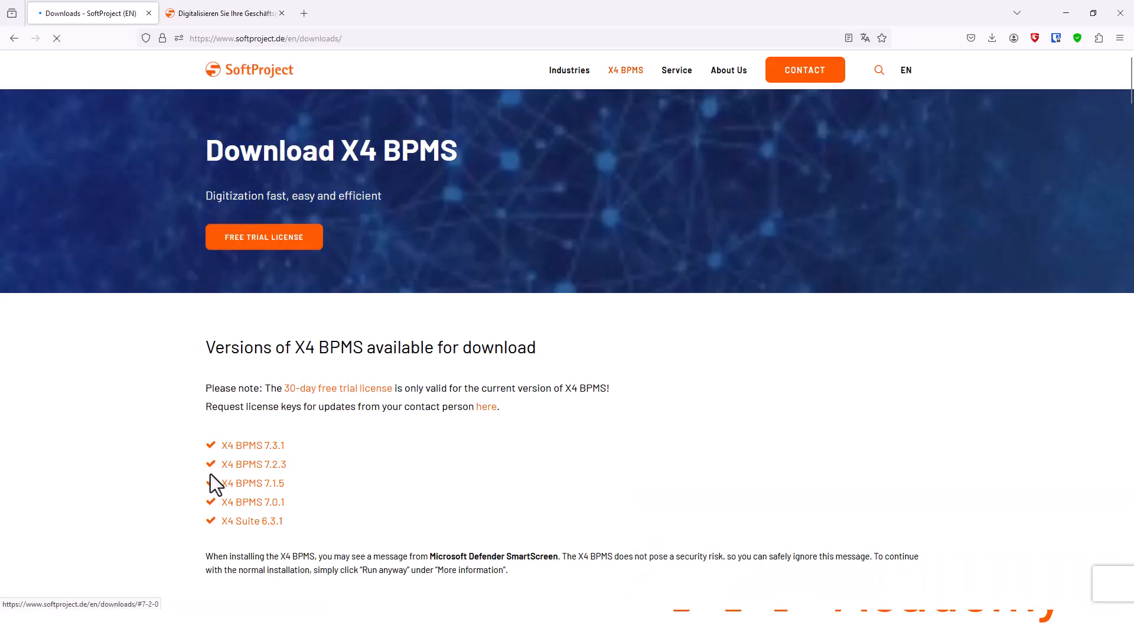
{"action": "left_click", "coordinate": [247, 446]}
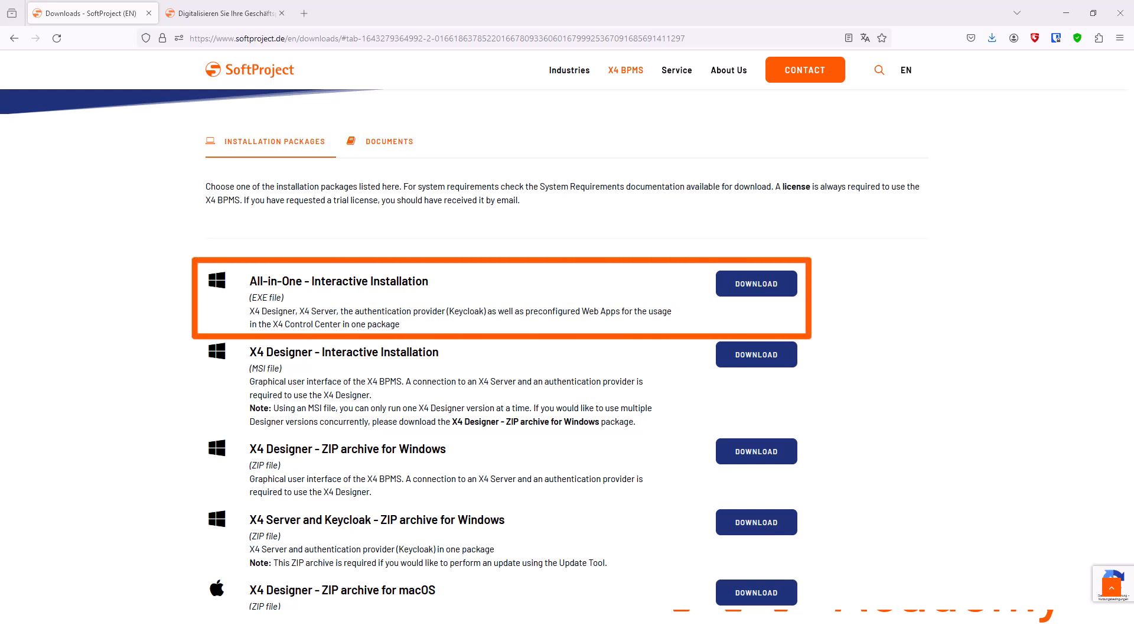
{"action": "left_click", "coordinate": [730, 271]}
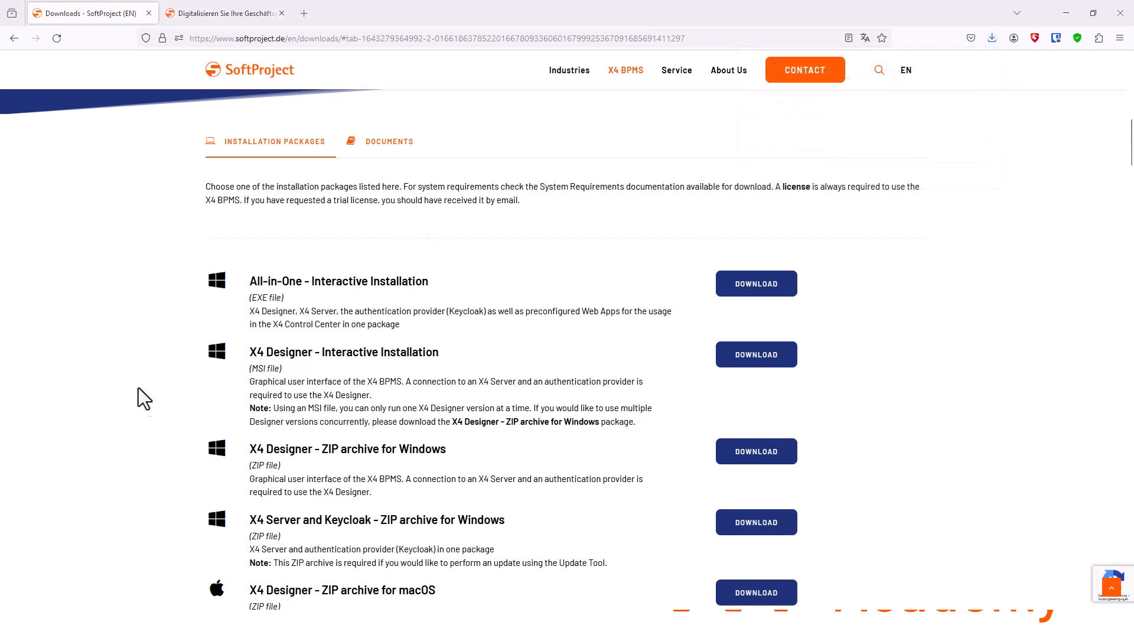
- Review the other X4 BPMS 7.3.1 installation packages and display the list of downloadable documents
{"action": "scroll", "coordinate": [150, 354], "scroll_direction": "down", "scroll_amount": 3}
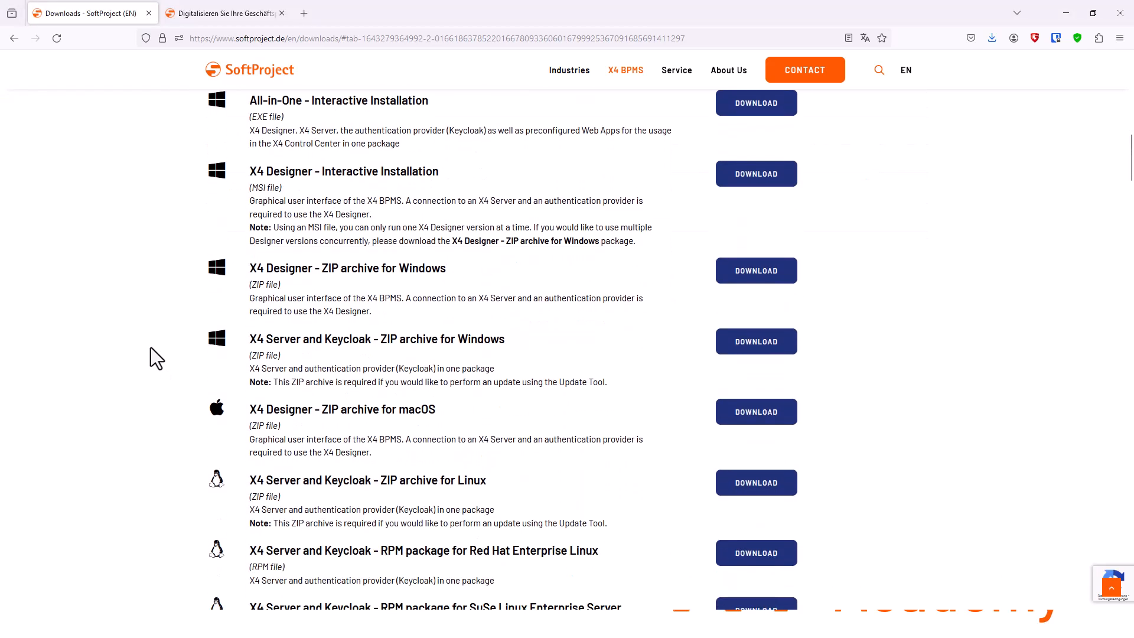
{"action": "scroll", "coordinate": [154, 345], "scroll_direction": "down", "scroll_amount": 2}
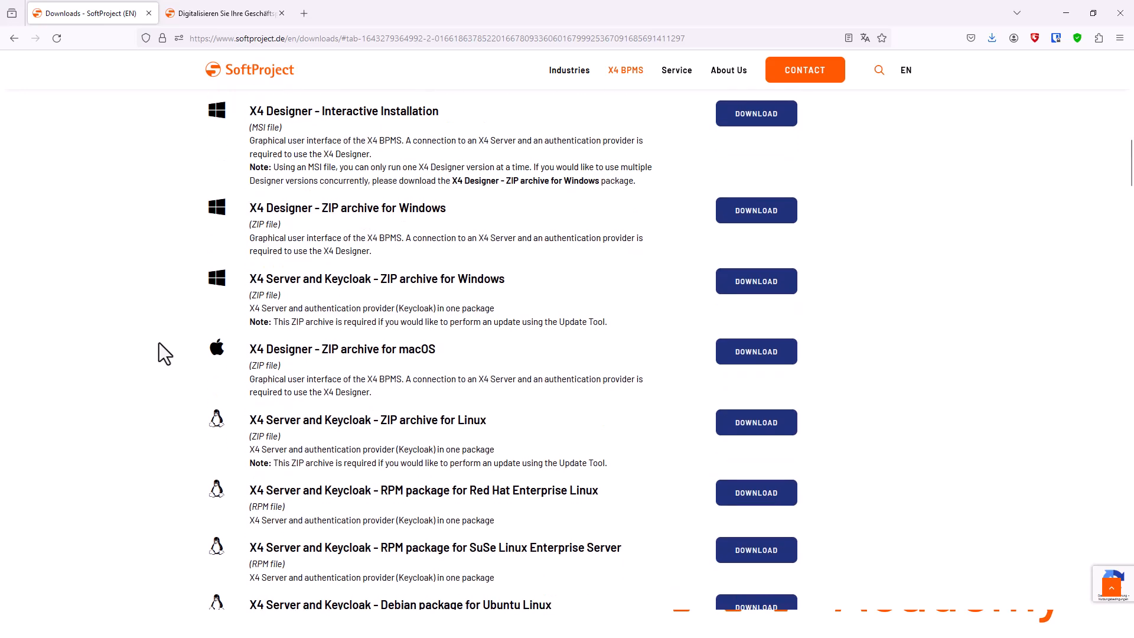
{"action": "scroll", "coordinate": [158, 342], "scroll_direction": "up", "scroll_amount": 6}
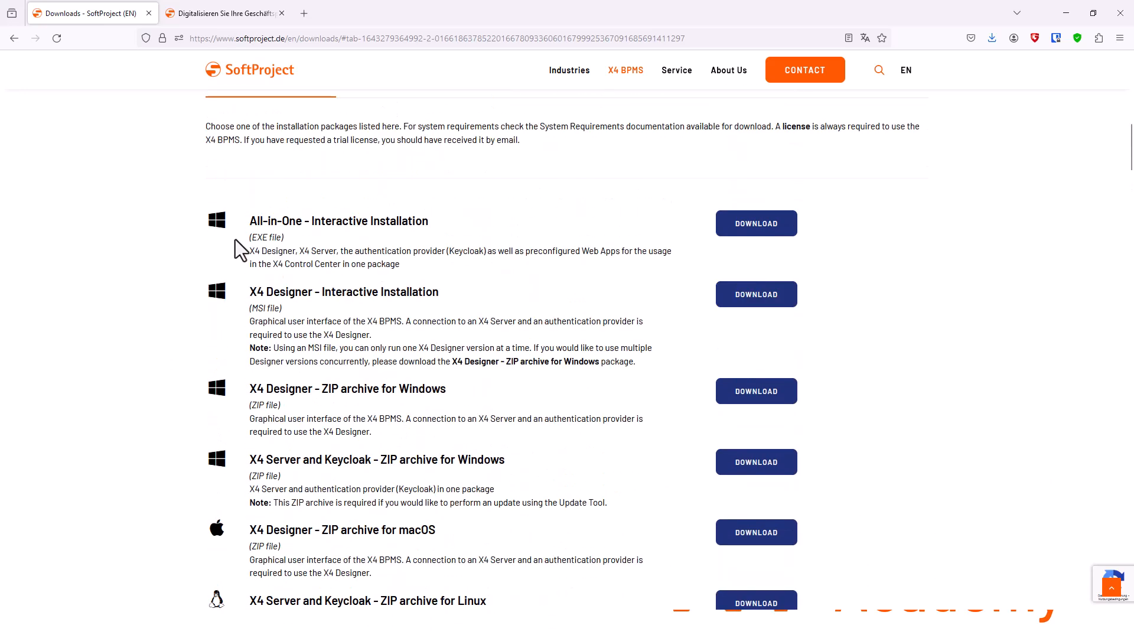
{"action": "left_click", "coordinate": [371, 204]}
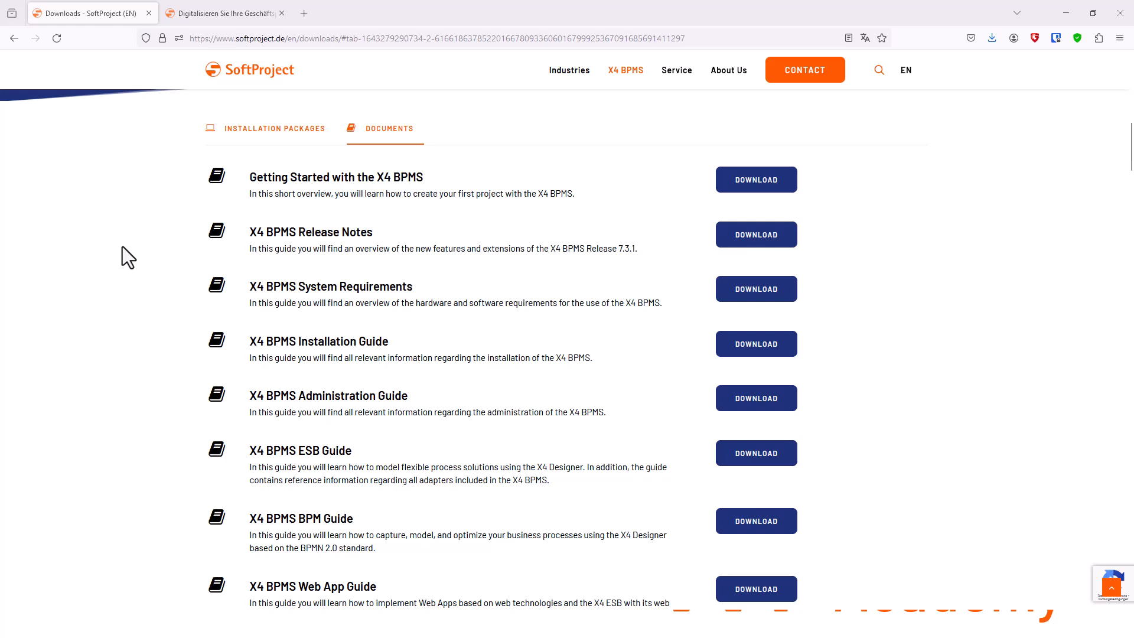
- Open the free trial license request page and look through its form
{"action": "scroll", "coordinate": [140, 244], "scroll_direction": "up", "scroll_amount": 10}
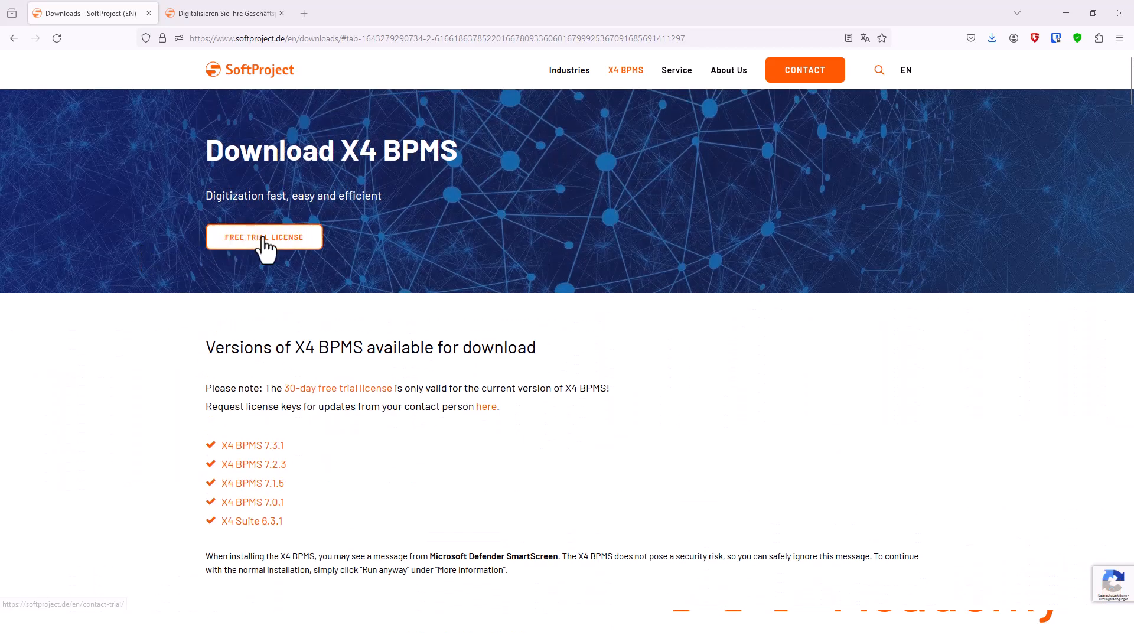
{"action": "left_click", "coordinate": [264, 239]}
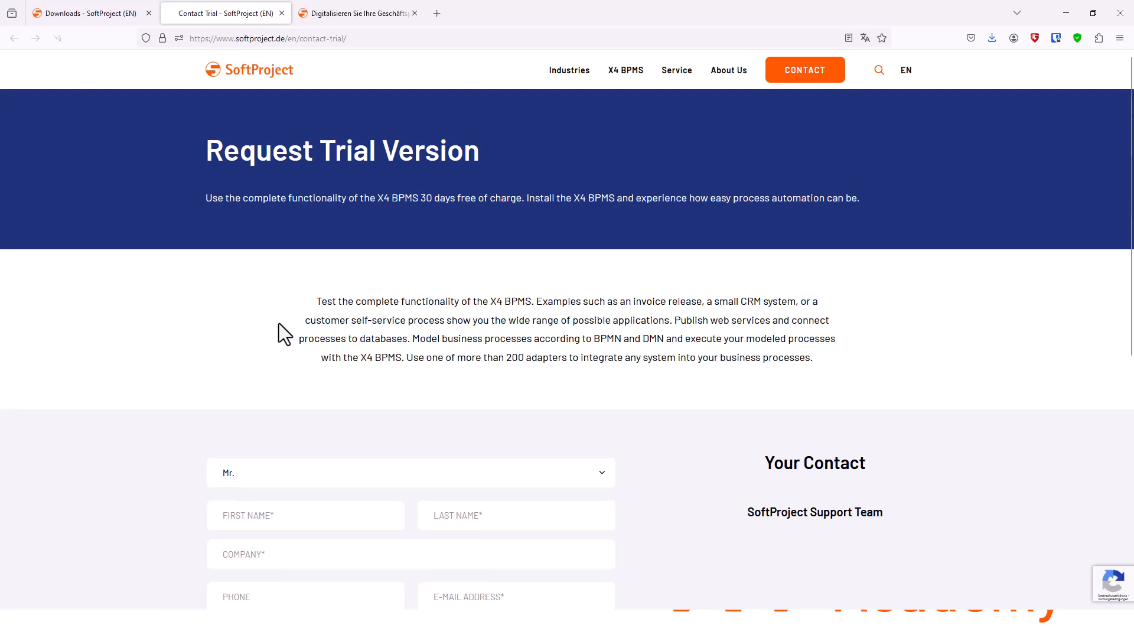
{"action": "scroll", "coordinate": [186, 366], "scroll_direction": "down", "scroll_amount": 5}
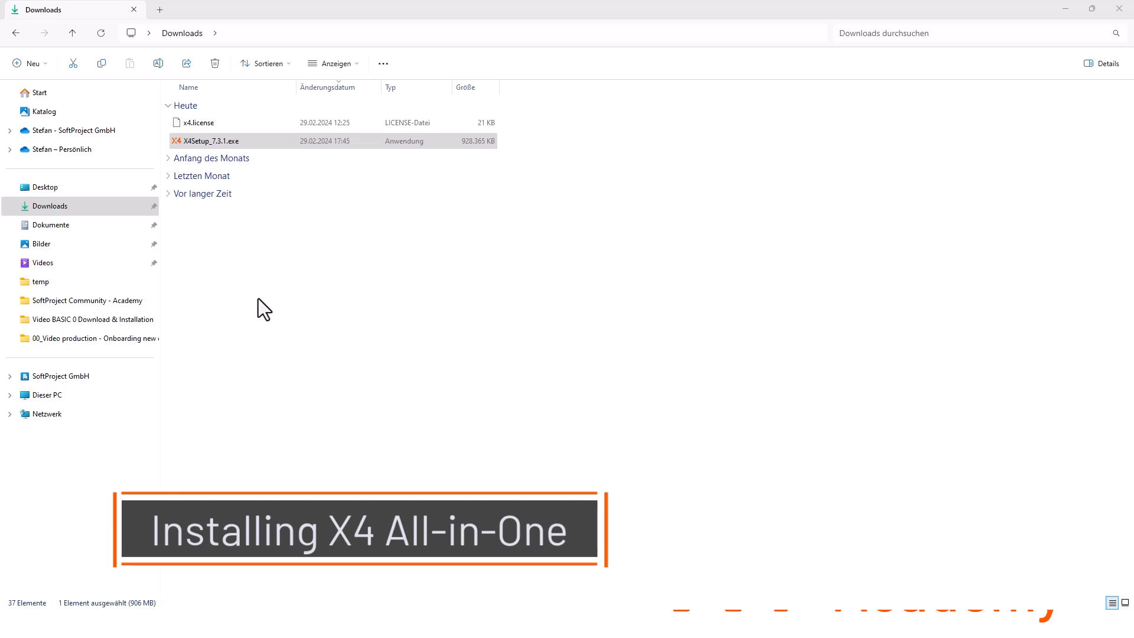
- Run X4Setup_7.3.1.exe from the Downloads folder and continue past the setup wizard's welcome page
{"action": "left_click", "coordinate": [197, 140]}
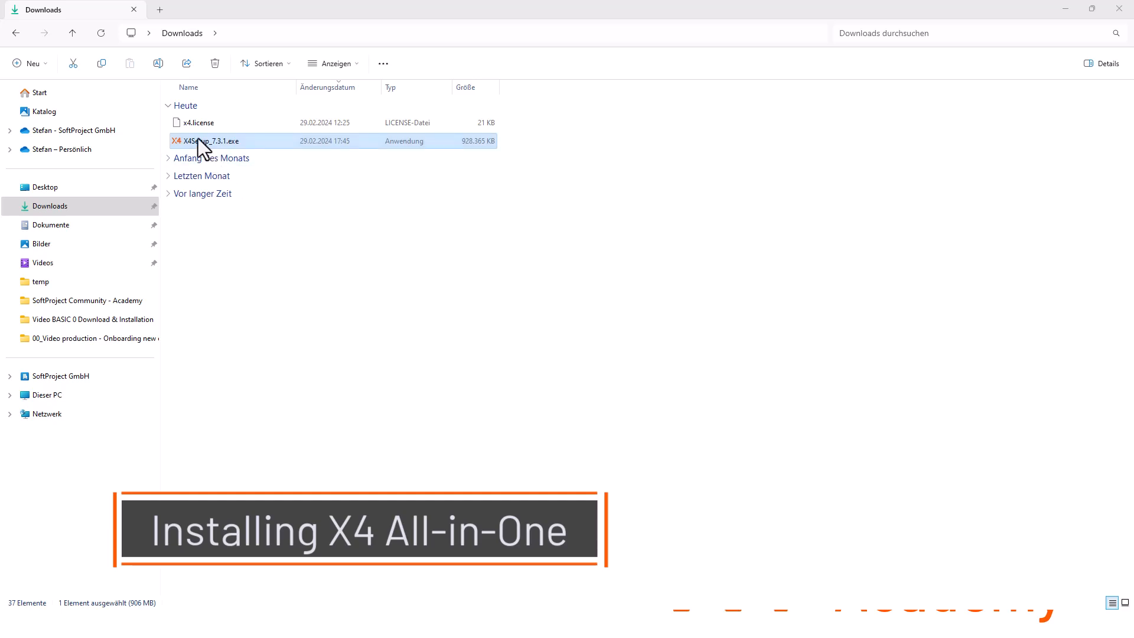
{"action": "double_click", "coordinate": [197, 139]}
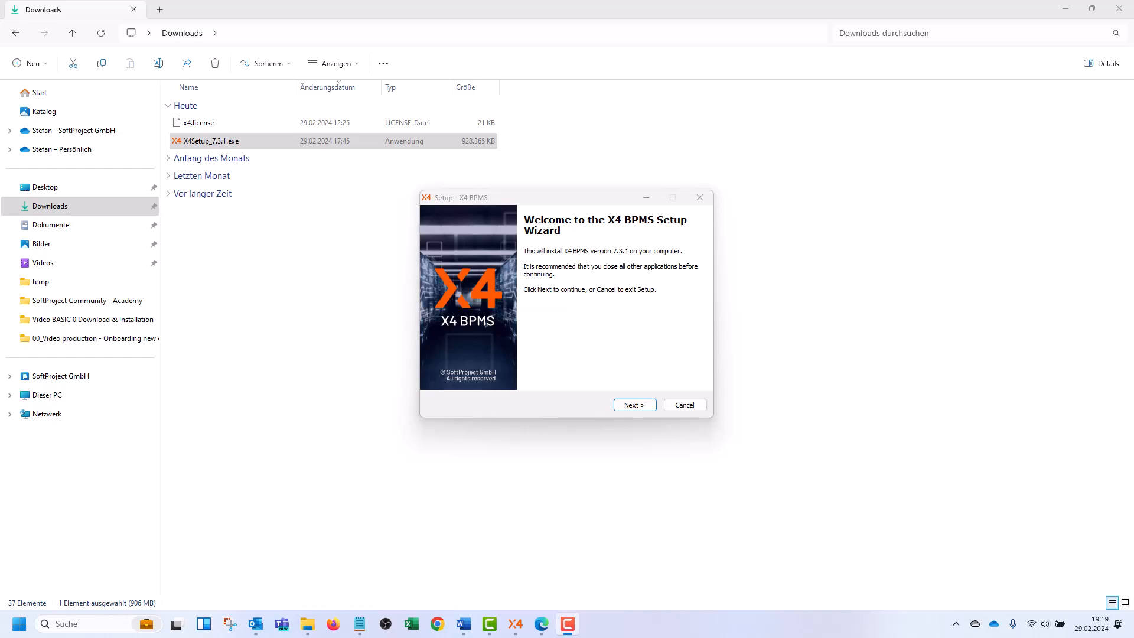
{"action": "left_click", "coordinate": [633, 405]}
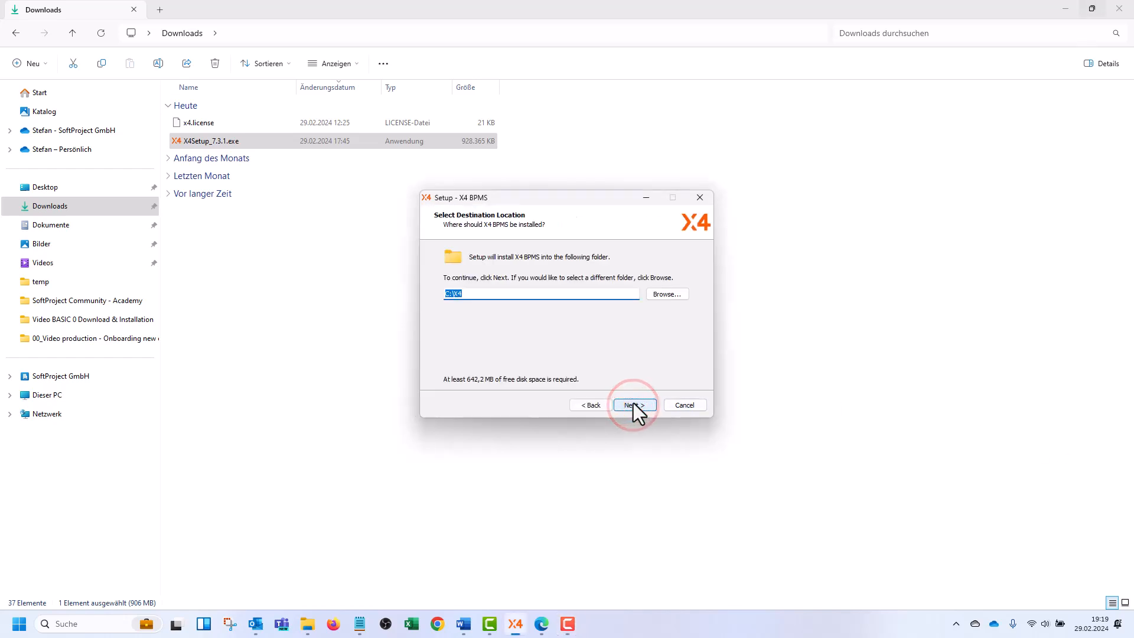
- Set the X4 BPMS installation folder to C:\X4_731 and continue to the component selection
{"action": "left_click", "coordinate": [498, 294]}
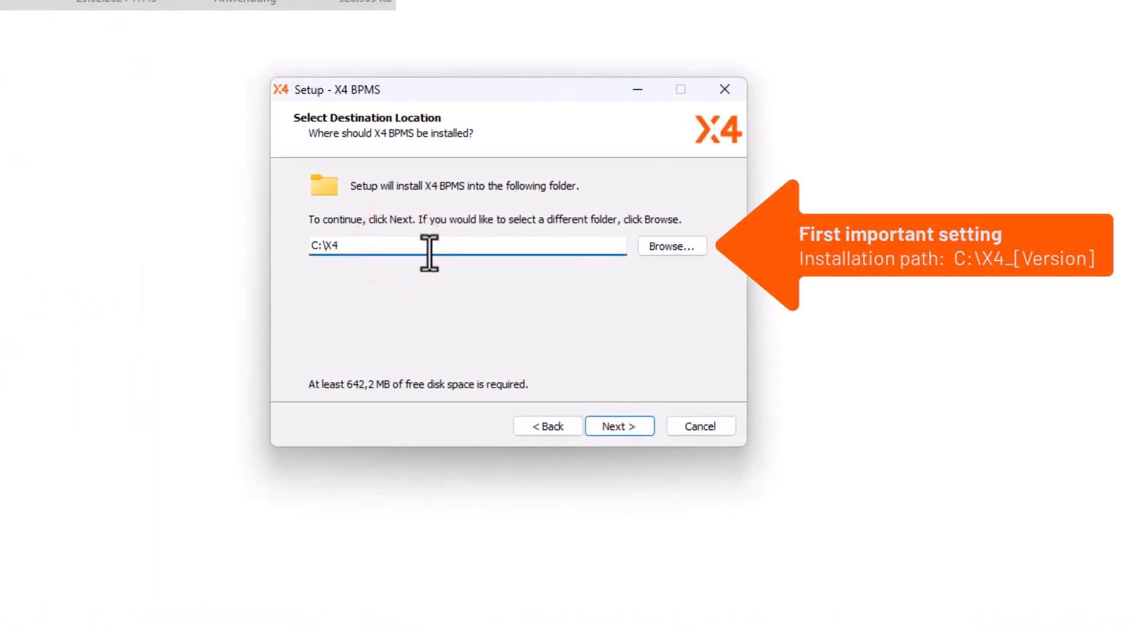
{"action": "type", "text": "_"}
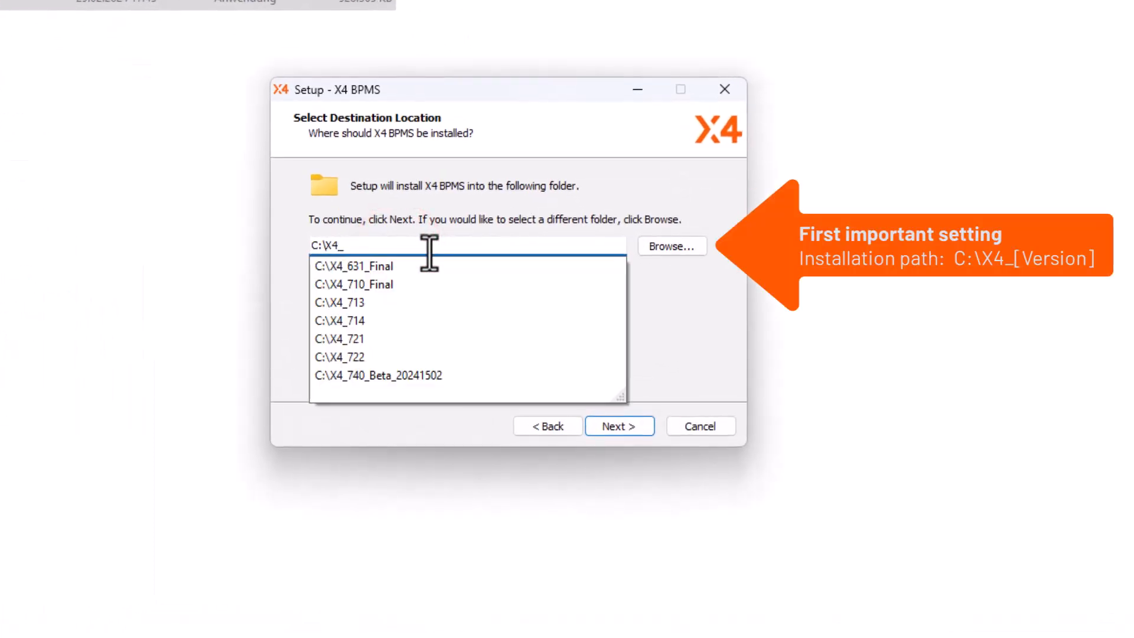
{"action": "type", "text": "731"}
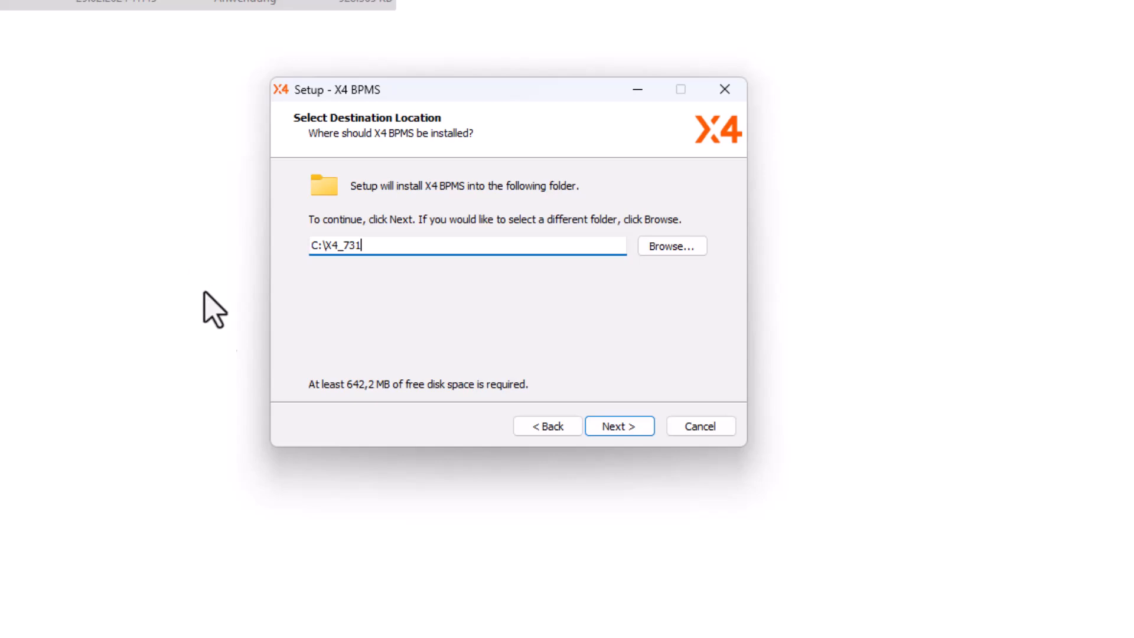
{"action": "left_click", "coordinate": [629, 426]}
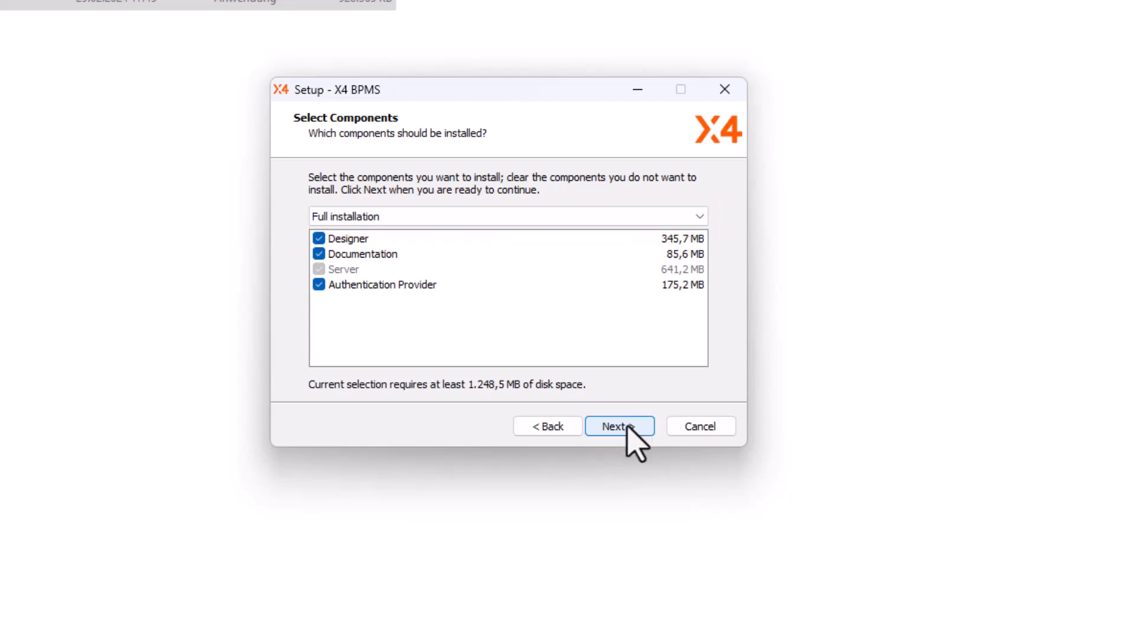
- Accept the full installation with all components, leave the additional tasks unselected, and start the installation
{"action": "left_click", "coordinate": [628, 426]}
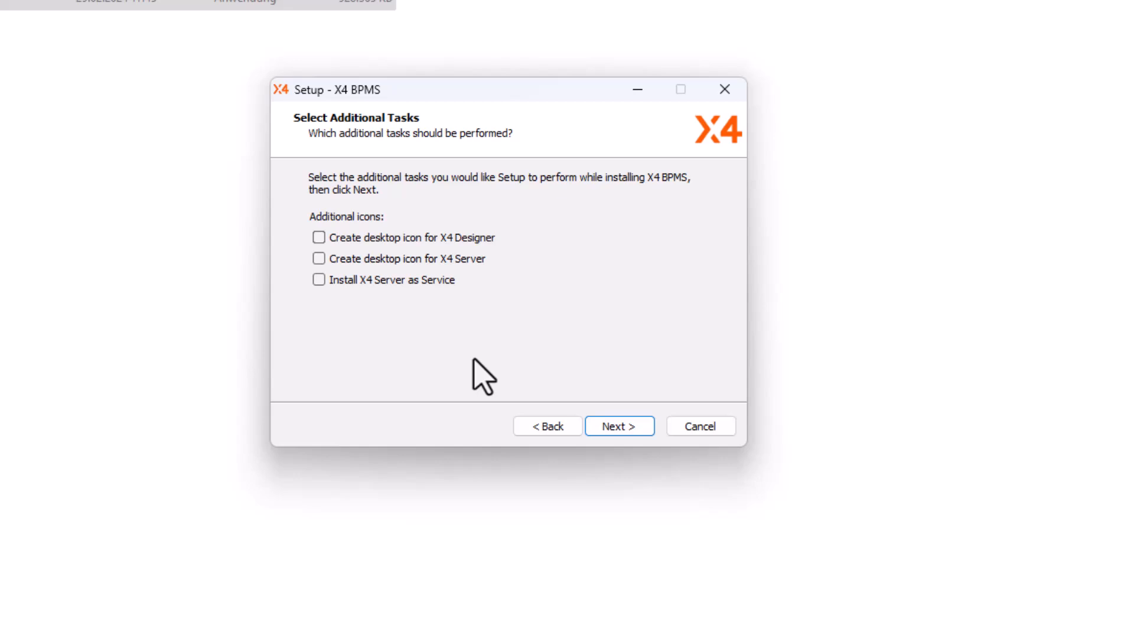
{"action": "left_click", "coordinate": [640, 430]}
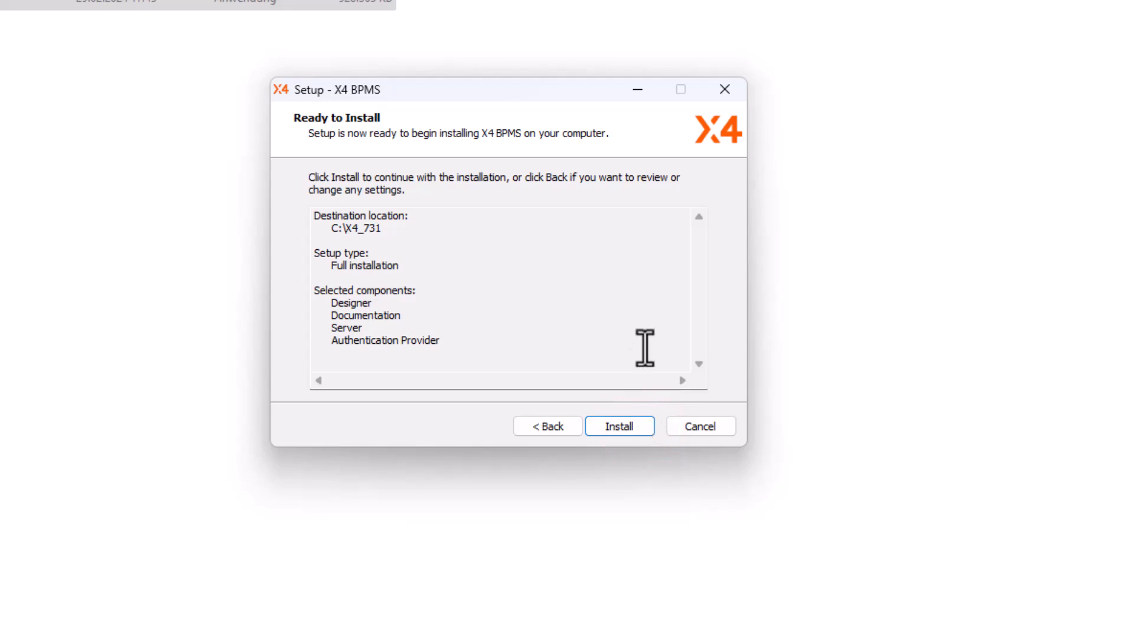
{"action": "left_click", "coordinate": [617, 427]}
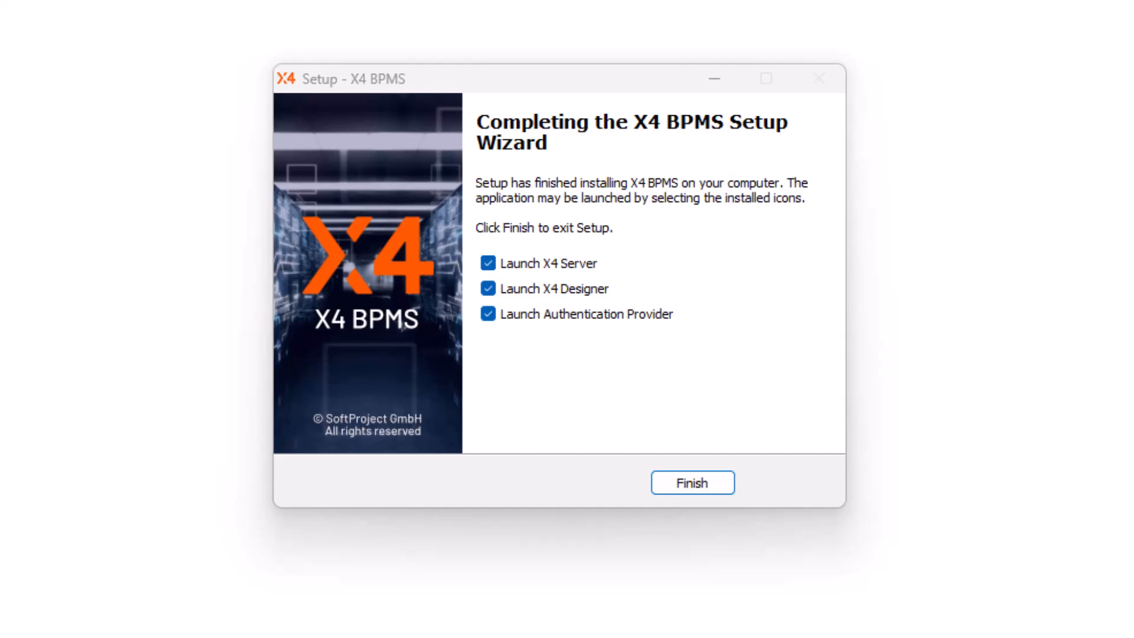
- Turn off launching X4 Server, X4 Designer and the Authentication Provider, and finish the setup wizard
{"action": "left_click", "coordinate": [549, 263]}
{"action": "left_click", "coordinate": [548, 289]}
{"action": "left_click", "coordinate": [546, 315]}
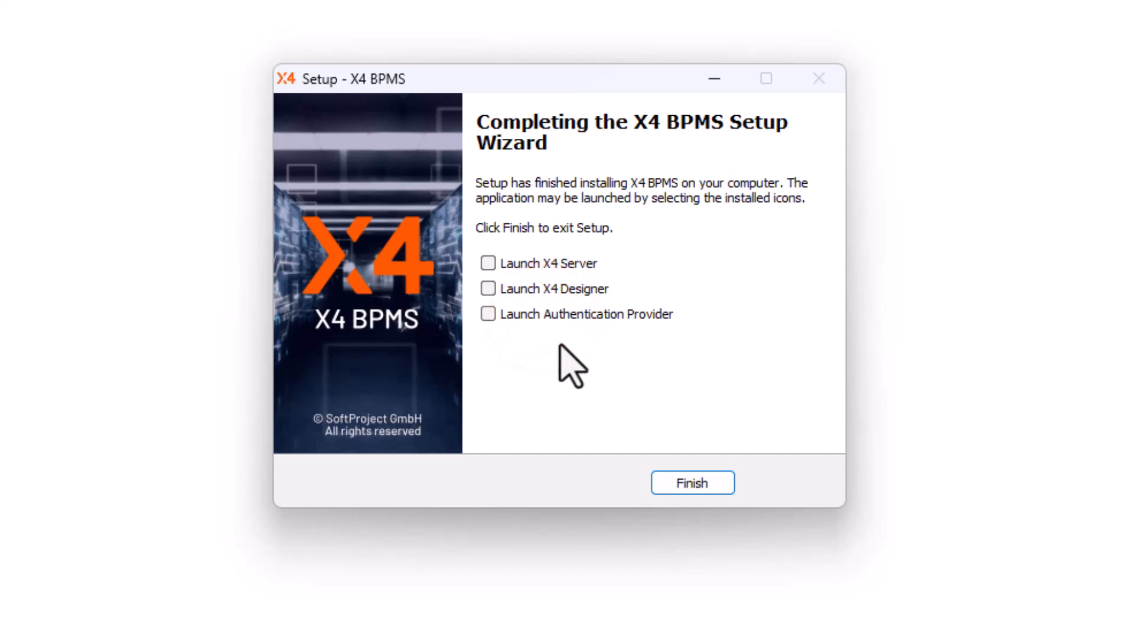
{"action": "left_click", "coordinate": [692, 481]}
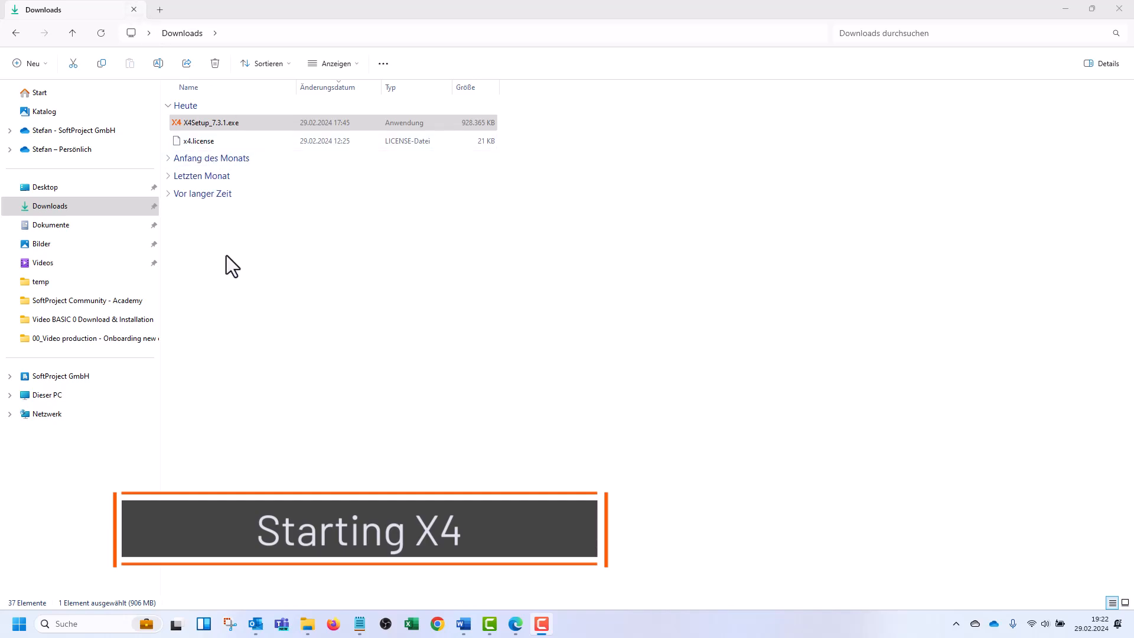
- Open the X4_731 installation folder on the OS (C:) drive
{"action": "left_click", "coordinate": [48, 394]}
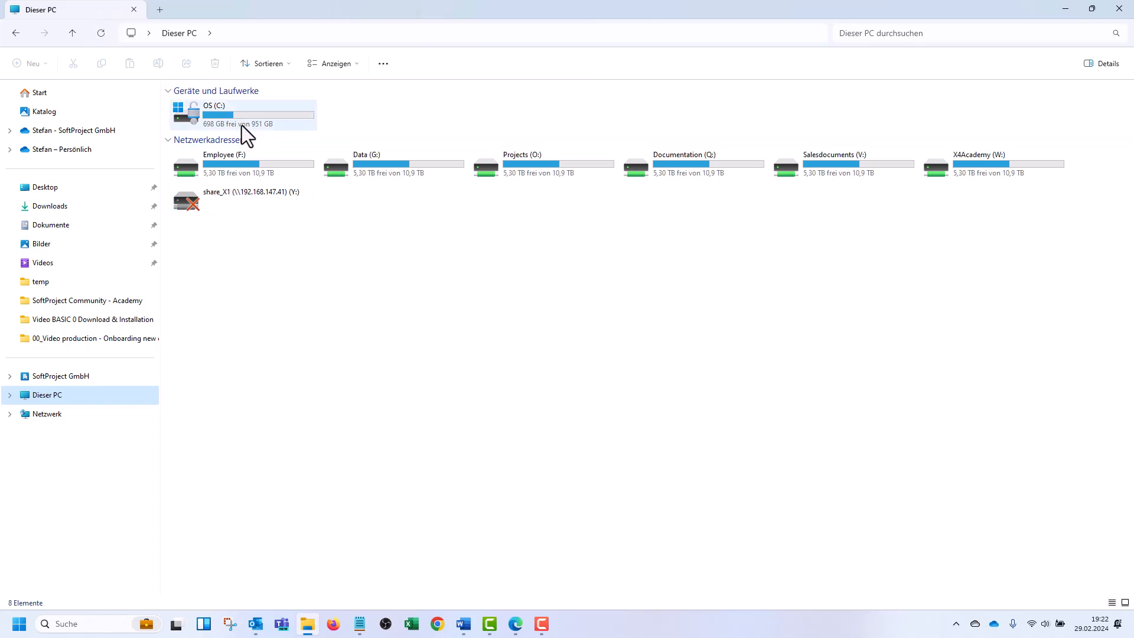
{"action": "double_click", "coordinate": [238, 120]}
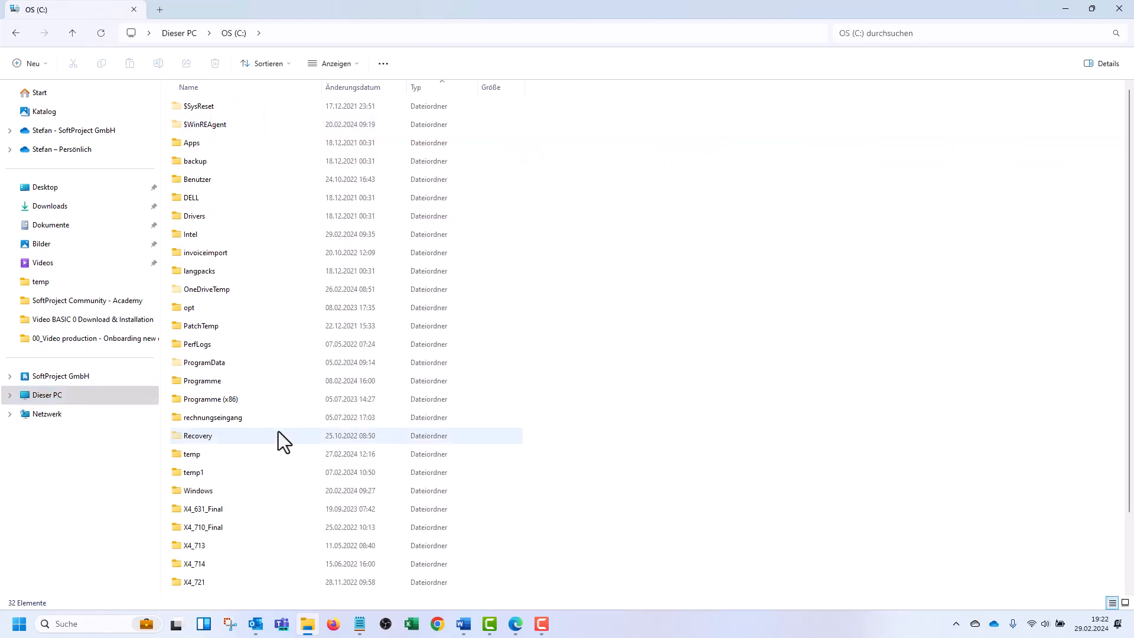
{"action": "scroll", "coordinate": [272, 440], "scroll_direction": "down", "scroll_amount": 2}
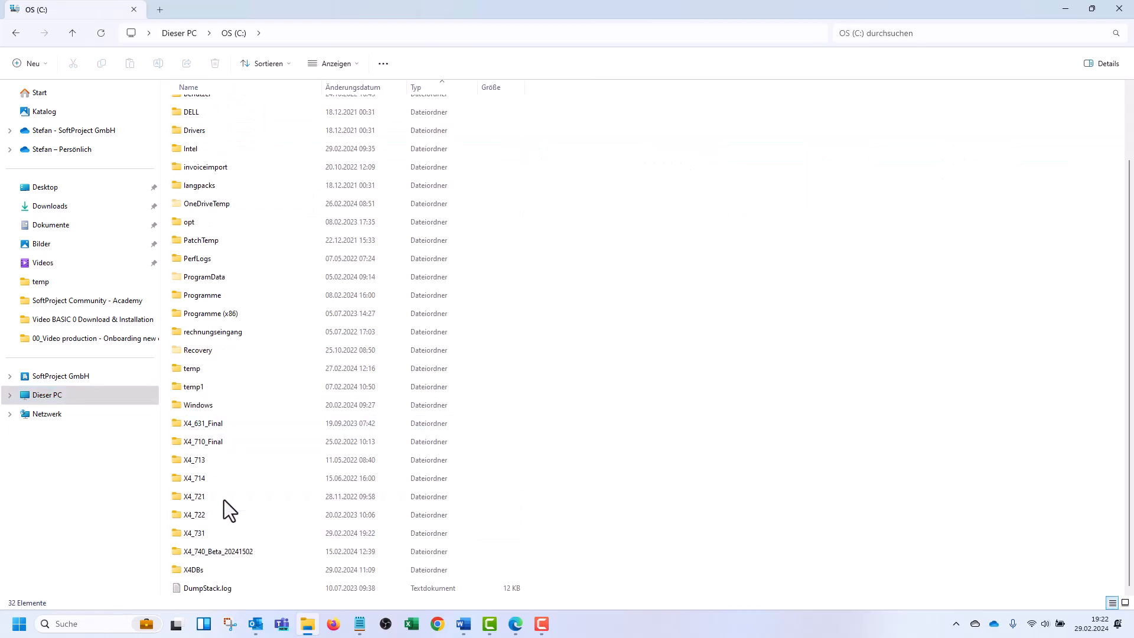
{"action": "double_click", "coordinate": [198, 532]}
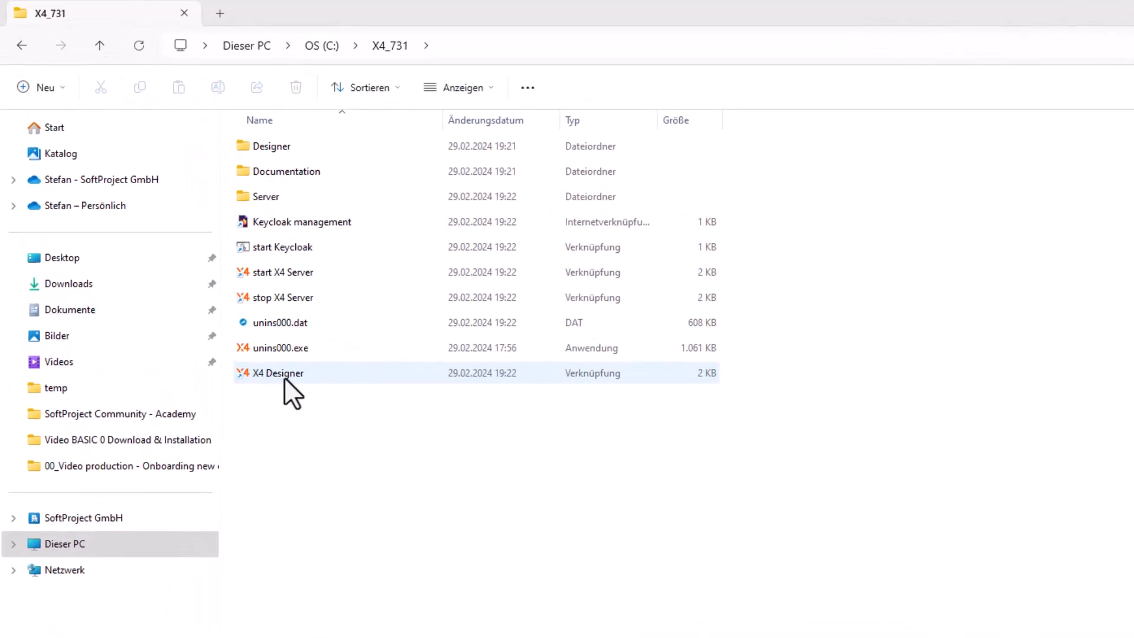
- Start X4 Designer, the X4 Server and Keycloak using the shortcuts in the X4_731 folder
{"action": "double_click", "coordinate": [285, 377]}
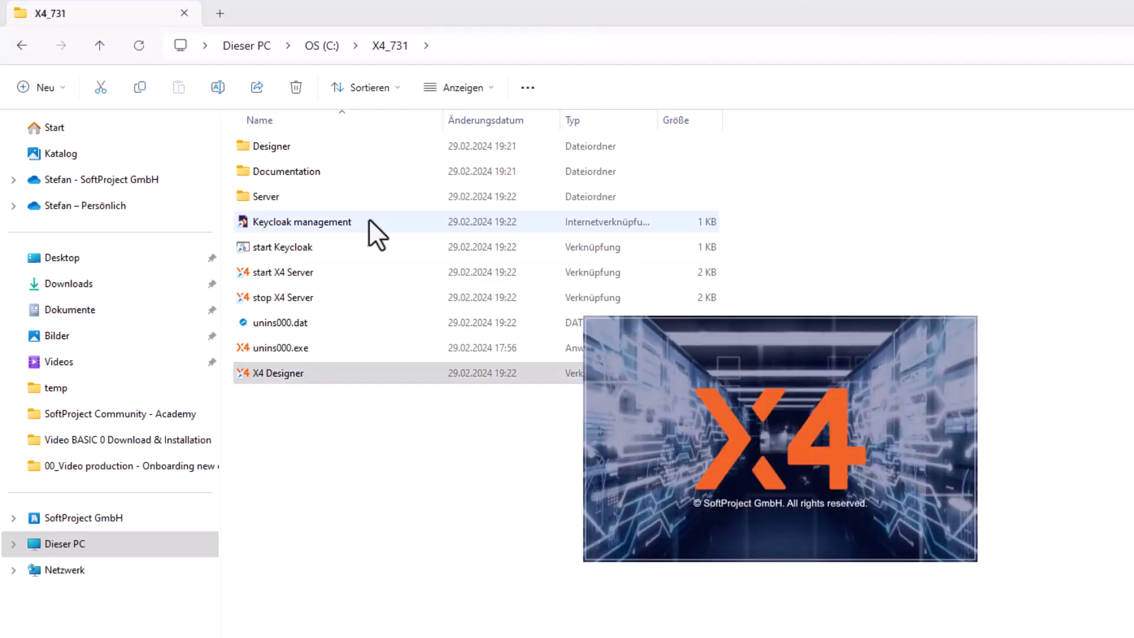
{"action": "double_click", "coordinate": [292, 275]}
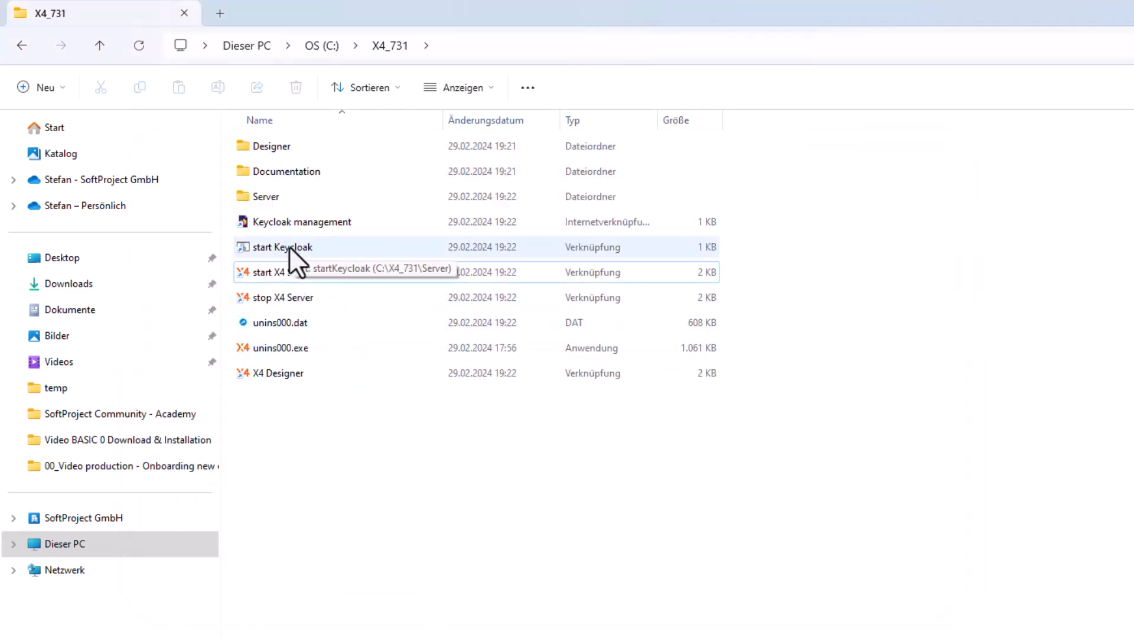
{"action": "left_click", "coordinate": [267, 227]}
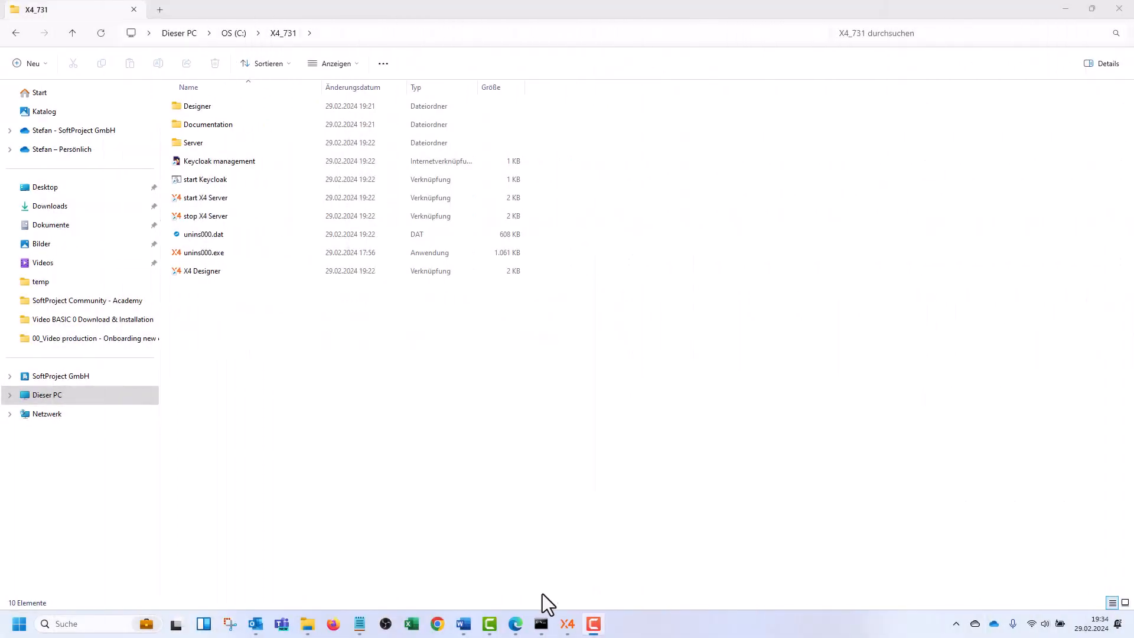
- Bring up the Keycloak and X4 Server console windows to check their startup logs
{"action": "mouse_move", "coordinate": [541, 623]}
{"action": "left_click", "coordinate": [582, 568]}
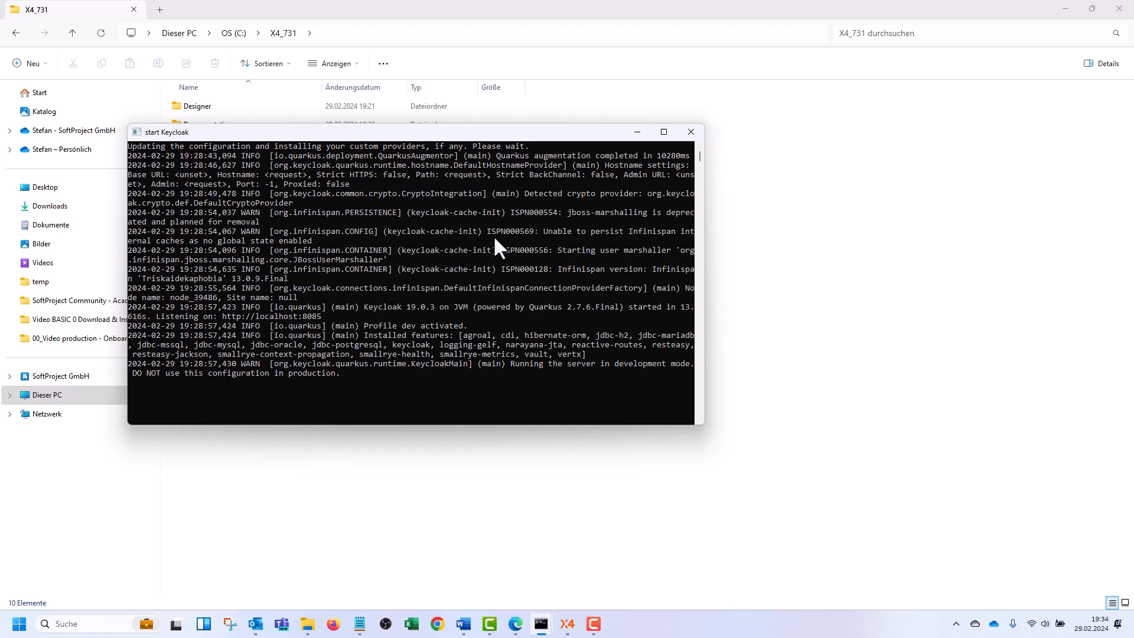
{"action": "mouse_move", "coordinate": [541, 623]}
{"action": "left_click", "coordinate": [496, 564]}
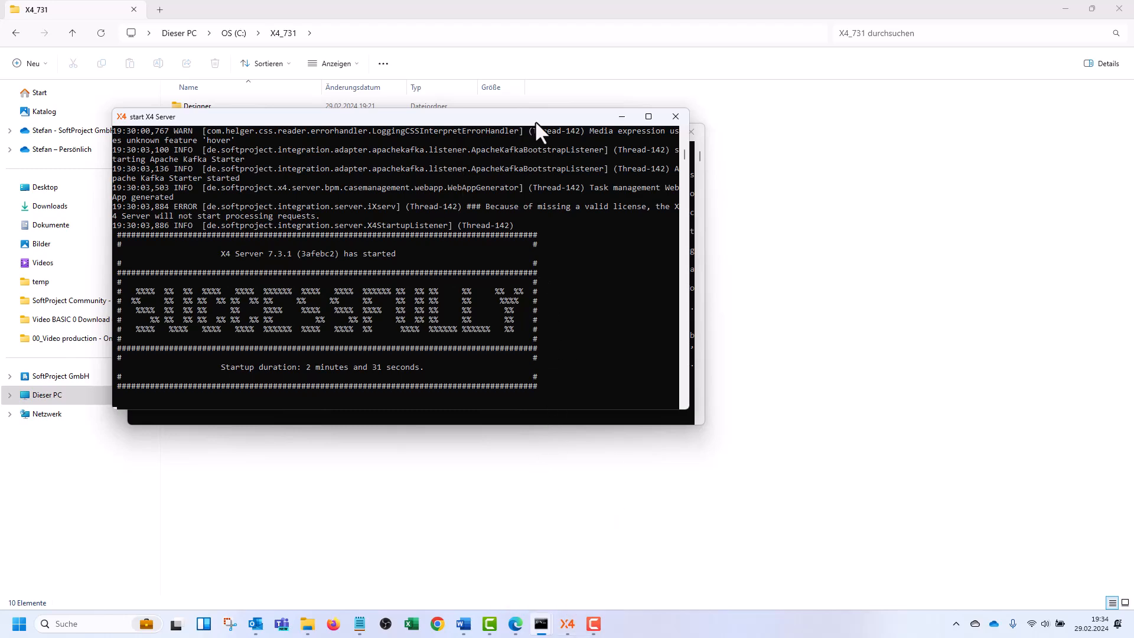
- Minimize the X4 Server and Keycloak console windows and bring X4 Designer to the front
{"action": "left_click", "coordinate": [620, 116]}
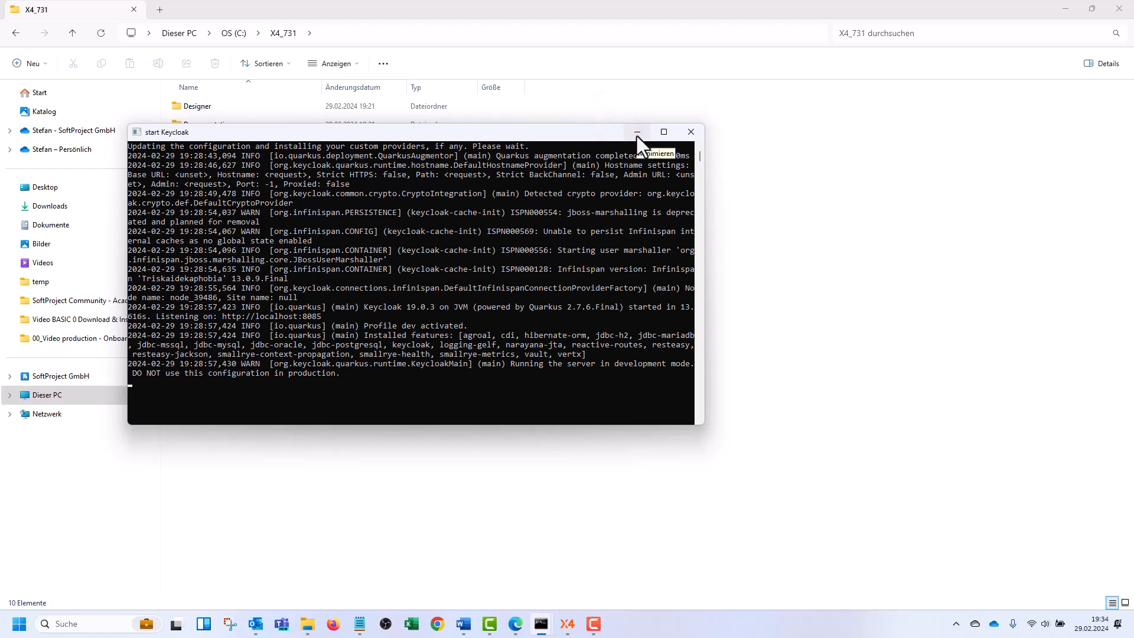
{"action": "left_click", "coordinate": [636, 136]}
{"action": "left_click", "coordinate": [568, 624]}
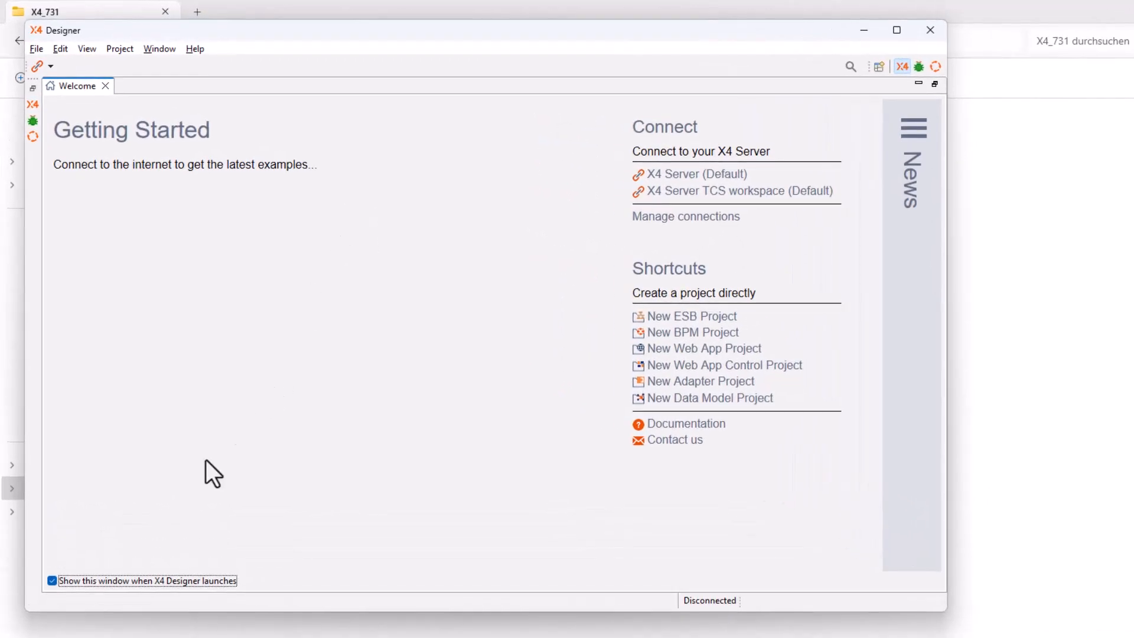
- Turn off showing the Welcome window when X4 Designer launches and close the Welcome page
{"action": "left_click", "coordinate": [86, 580]}
{"action": "left_click", "coordinate": [105, 86]}
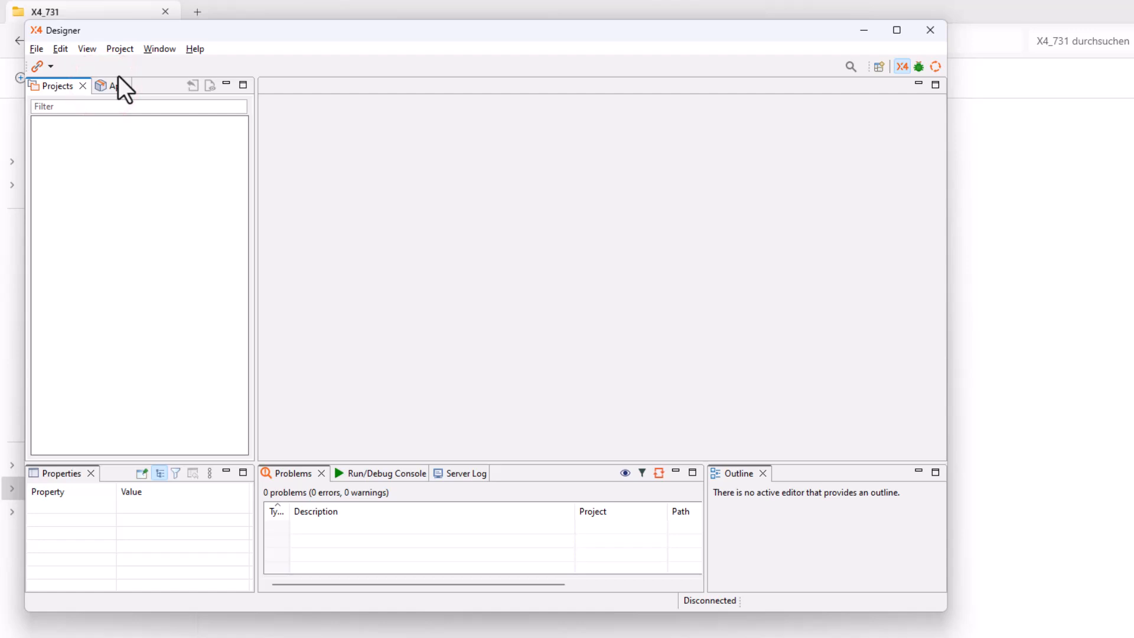
- Connect to the X4 Server and install the license from x4.license in the Downloads folder
{"action": "left_click", "coordinate": [38, 66]}
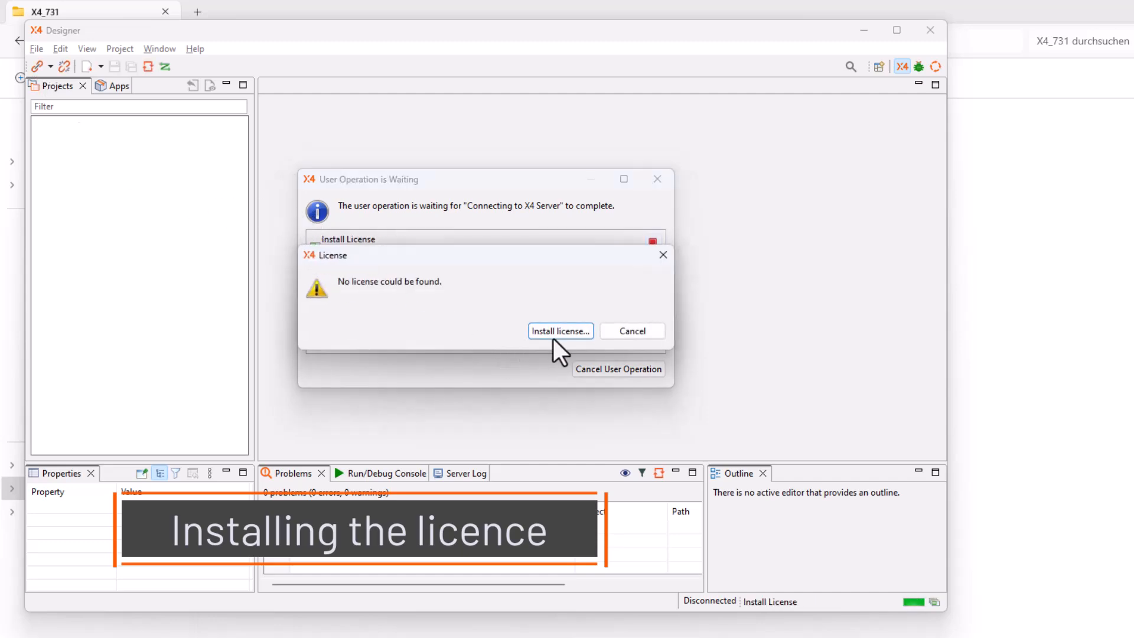
{"action": "left_click", "coordinate": [559, 330]}
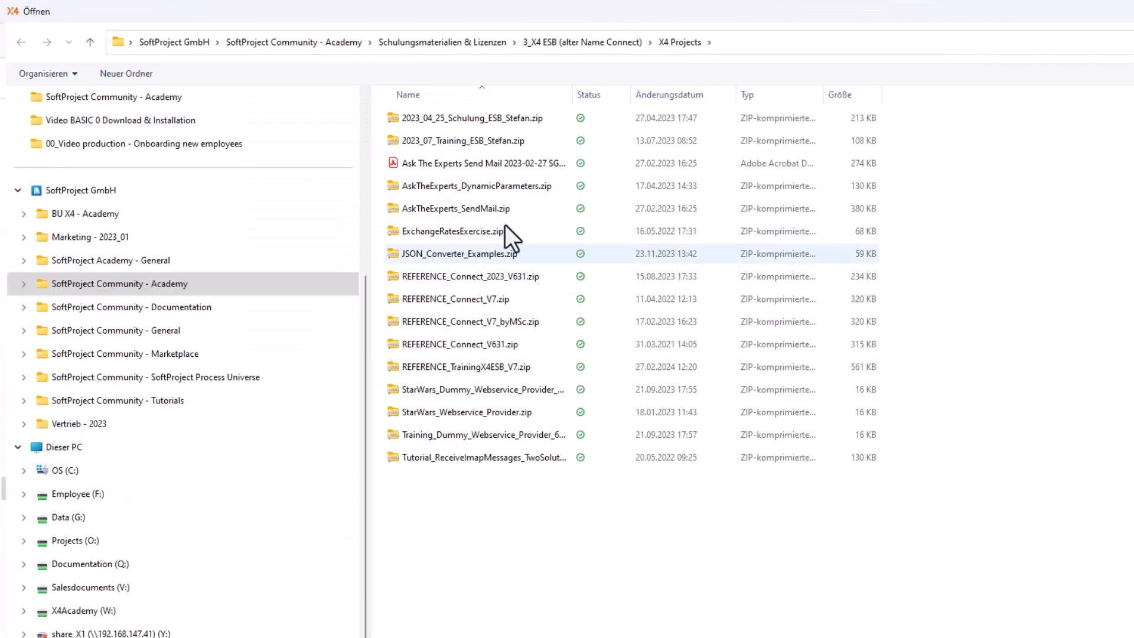
{"action": "scroll", "coordinate": [126, 201], "scroll_direction": "up", "scroll_amount": 5}
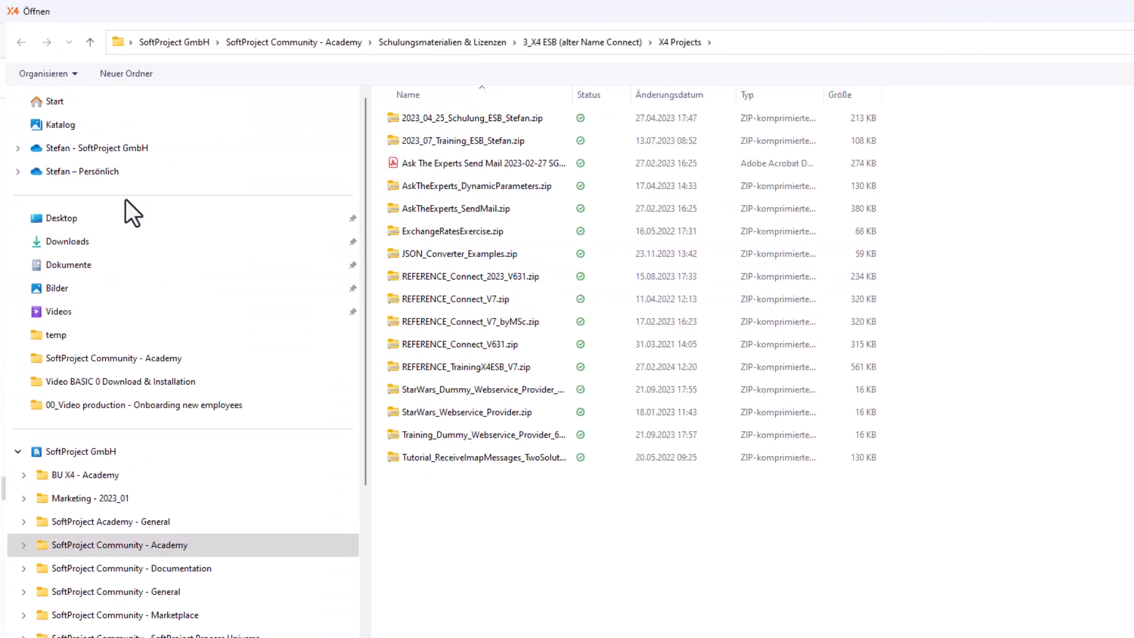
{"action": "left_click", "coordinate": [69, 240]}
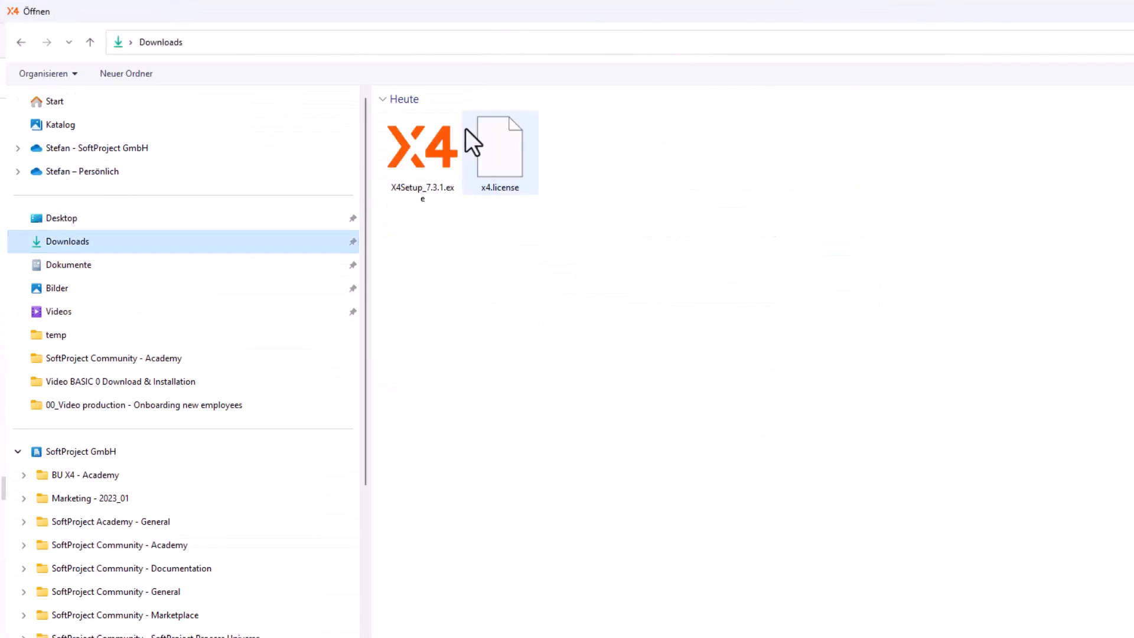
{"action": "left_click", "coordinate": [498, 158]}
{"action": "key", "text": "Return"}
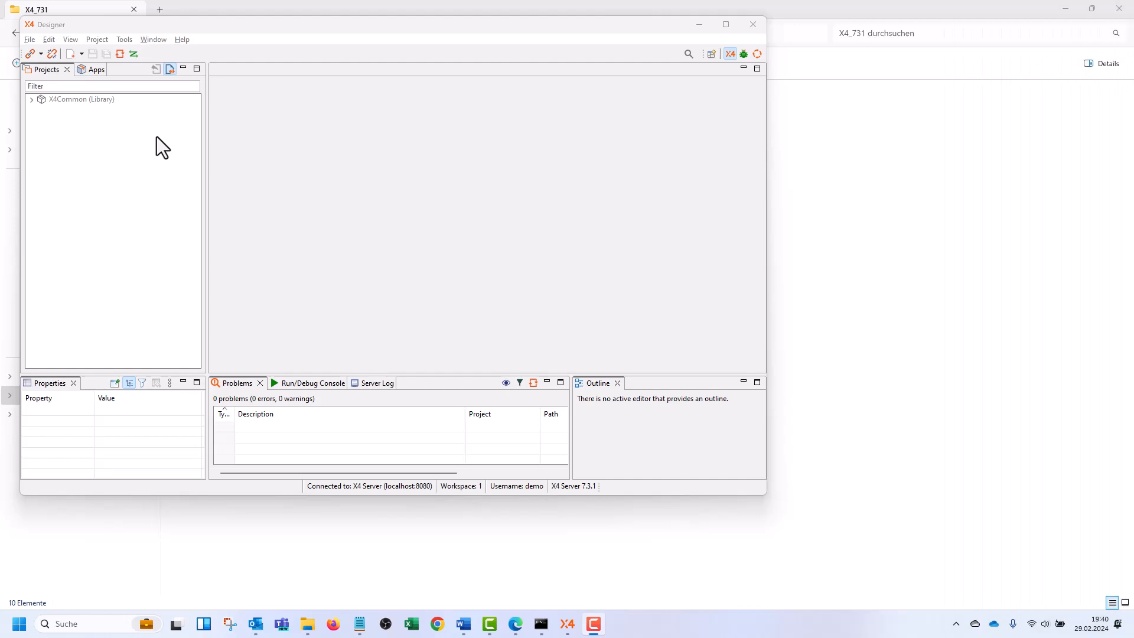
- Display the project types that can be created in the Projects view
{"action": "right_click", "coordinate": [131, 153]}
{"action": "mouse_move", "coordinate": [152, 159]}
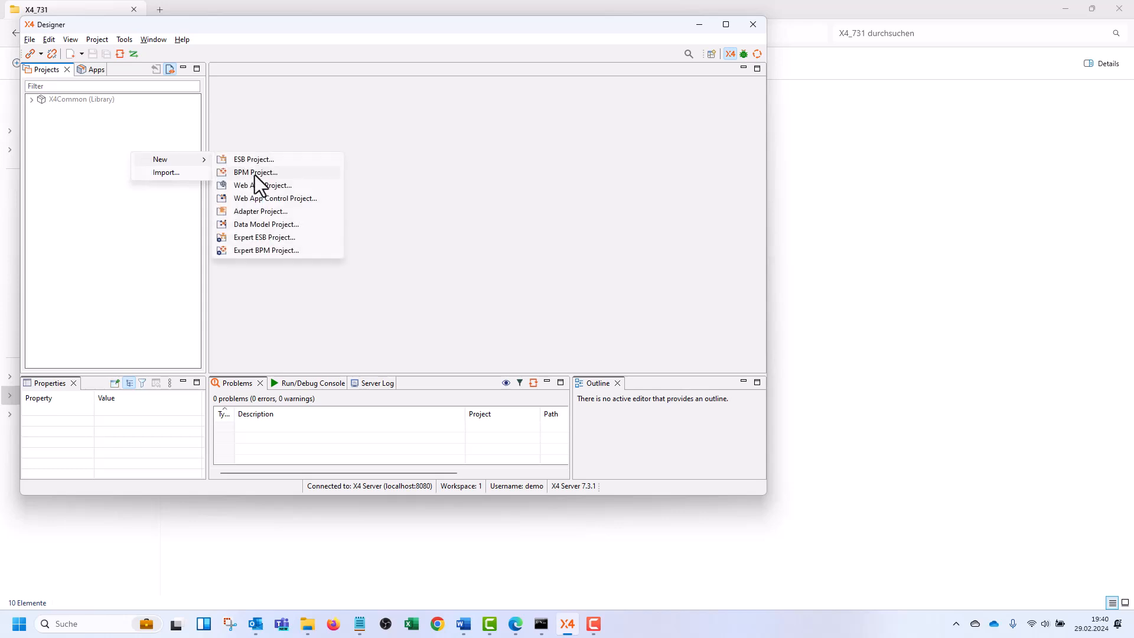